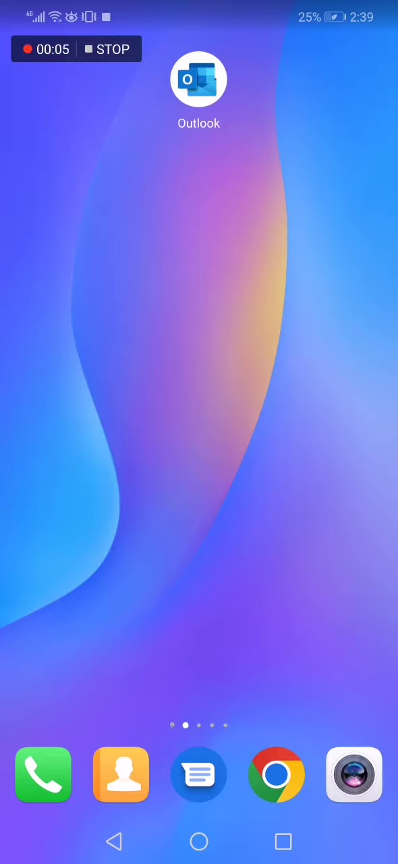
- Launch Outlook and open Settings from the account drawer's gear icon
{"action": "left_click", "coordinate": [199, 80]}
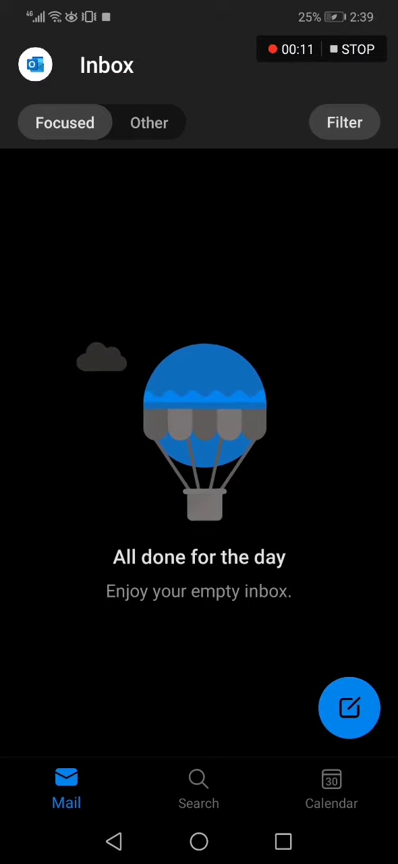
{"action": "left_click", "coordinate": [35, 64]}
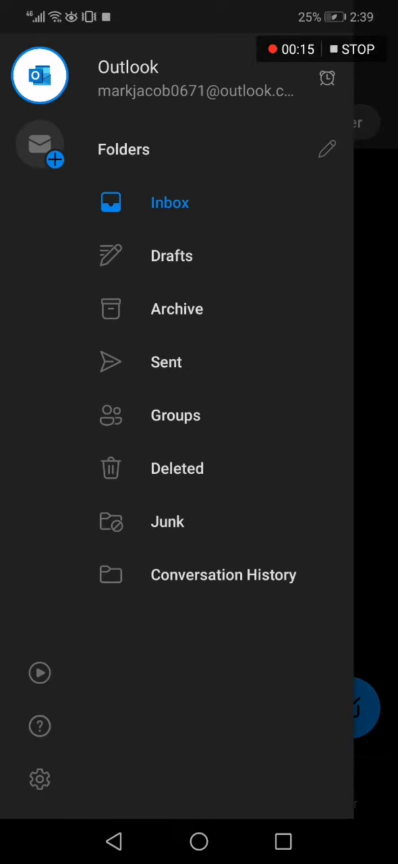
{"action": "left_click", "coordinate": [39, 779]}
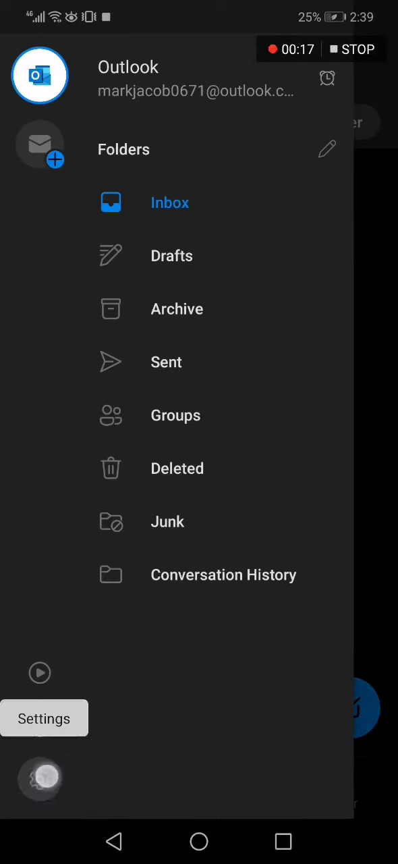
{"action": "left_click", "coordinate": [39, 780]}
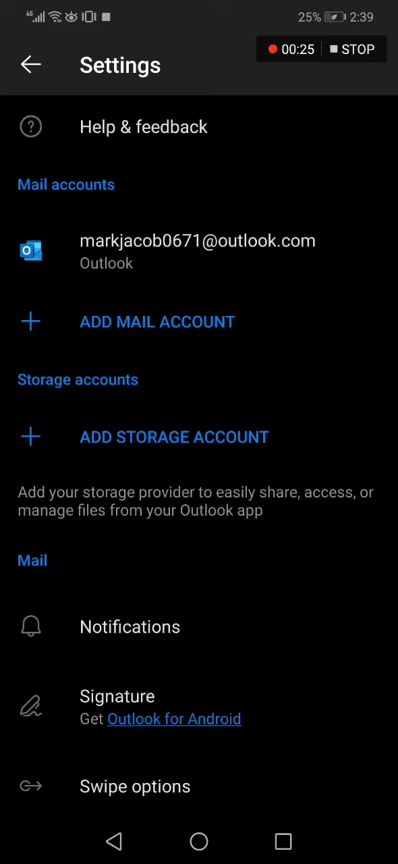
{"action": "left_click_drag", "start_coordinate": [280, 736], "coordinate": [291, 587]}
{"action": "left_click_drag", "start_coordinate": [290, 756], "coordinate": [305, 432]}
- Scroll down to the Preferences section and open Appearance
{"action": "left_click_drag", "start_coordinate": [270, 675], "coordinate": [269, 486]}
{"action": "mouse_move", "coordinate": [283, 662]}
{"action": "left_mouse_down"}
{"action": "mouse_move", "coordinate": [284, 473]}
{"action": "mouse_move", "coordinate": [287, 499]}
{"action": "left_mouse_up"}
{"action": "left_click_drag", "start_coordinate": [283, 709], "coordinate": [269, 575]}
{"action": "left_click_drag", "start_coordinate": [284, 675], "coordinate": [336, 426]}
{"action": "left_click_drag", "start_coordinate": [295, 560], "coordinate": [337, 439]}
{"action": "left_click_drag", "start_coordinate": [271, 631], "coordinate": [287, 476]}
{"action": "left_click", "coordinate": [232, 519]}
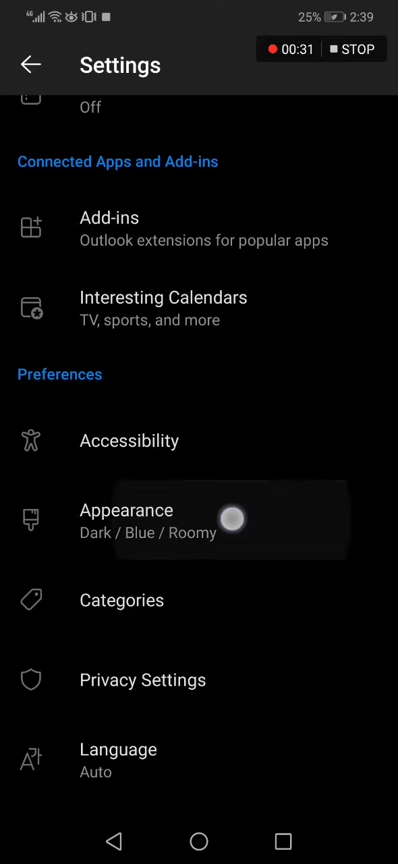
{"action": "left_click_drag", "start_coordinate": [232, 519], "coordinate": [263, 466]}
{"action": "left_click", "coordinate": [190, 477]}
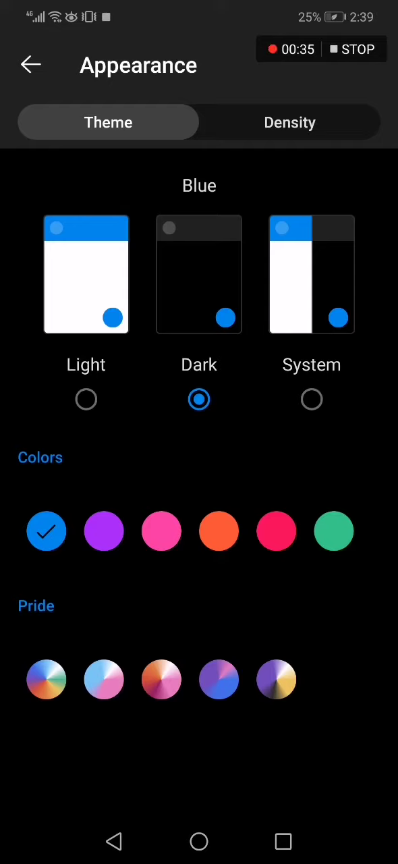
- Apply the rainbow Pride colour and toggle Light and Dark, ending in Dark mode
{"action": "left_click", "coordinate": [117, 122]}
{"action": "left_click", "coordinate": [47, 679]}
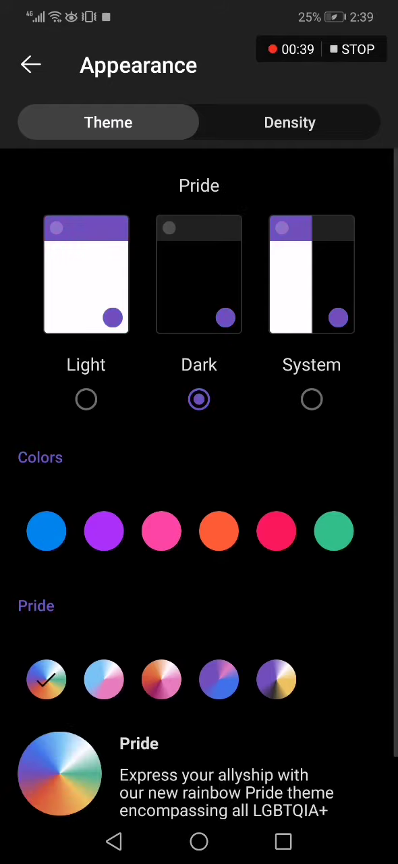
{"action": "scroll", "coordinate": [251, 574], "scroll_direction": "down", "scroll_amount": 2}
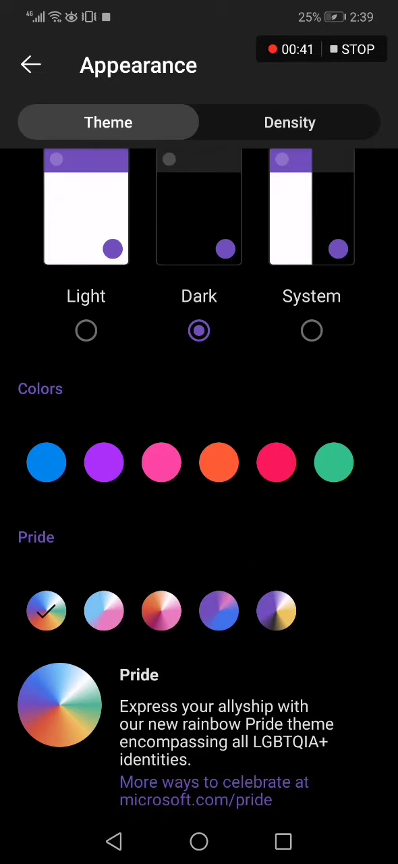
{"action": "scroll", "coordinate": [265, 559], "scroll_direction": "up", "scroll_amount": 1}
{"action": "left_click", "coordinate": [85, 368]}
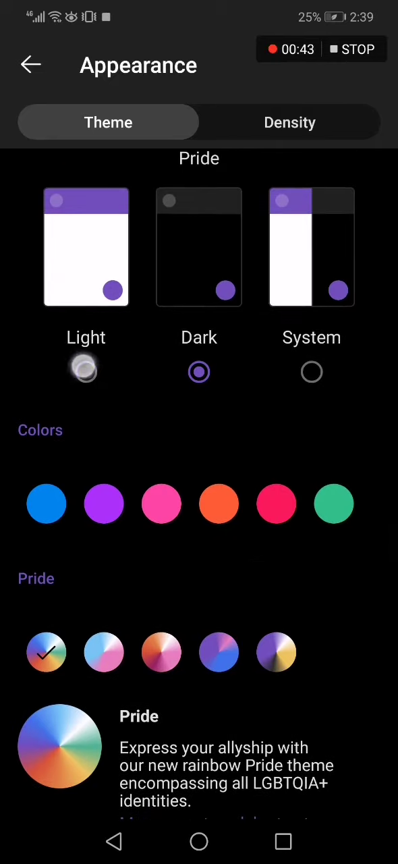
{"action": "left_click", "coordinate": [199, 399]}
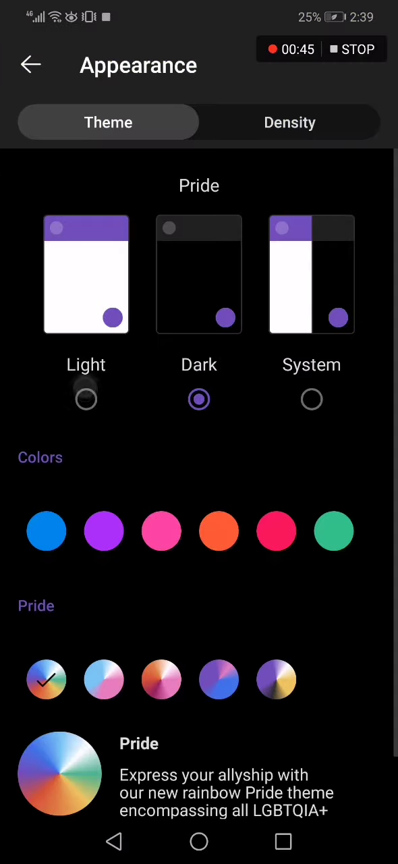
{"action": "left_click", "coordinate": [86, 399]}
{"action": "left_click", "coordinate": [199, 399]}
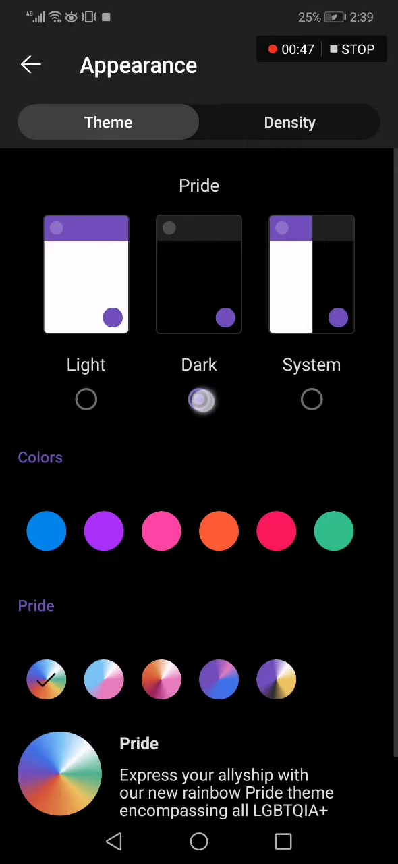
- Preview the Lesbian, Bisexual and Transgender Pride colours, settling on Bisexual
{"action": "left_click", "coordinate": [162, 678]}
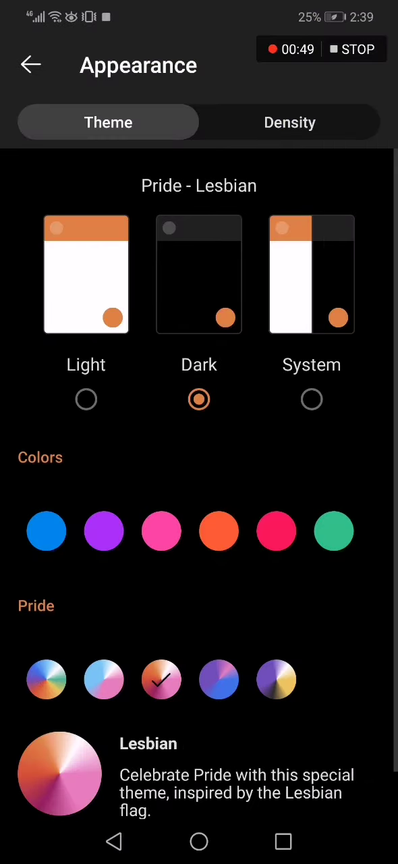
{"action": "left_click", "coordinate": [47, 679]}
{"action": "left_click", "coordinate": [219, 678]}
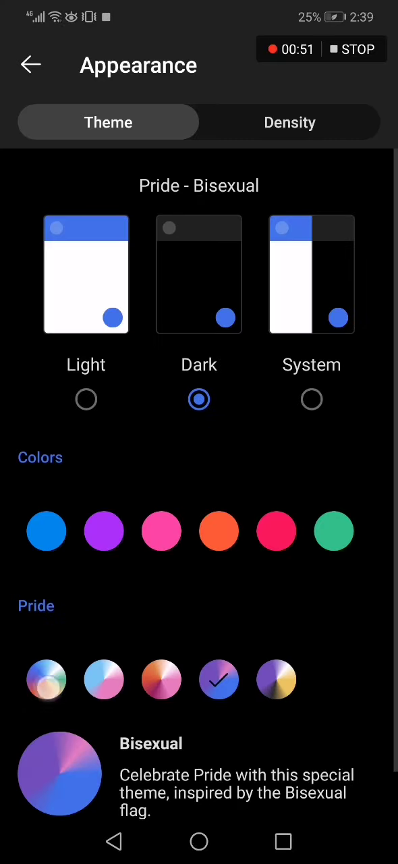
{"action": "left_click", "coordinate": [47, 679]}
{"action": "left_click", "coordinate": [219, 678]}
{"action": "scroll", "coordinate": [311, 577], "scroll_direction": "down", "scroll_amount": 2}
{"action": "left_click", "coordinate": [46, 628]}
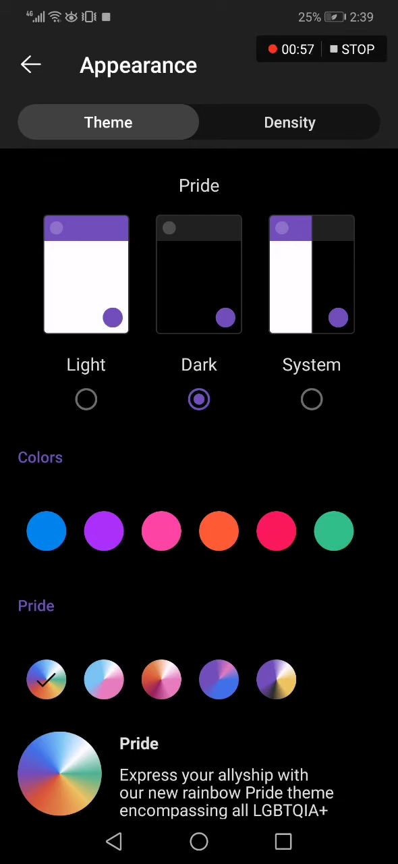
{"action": "left_click", "coordinate": [219, 679]}
{"action": "left_click", "coordinate": [104, 678]}
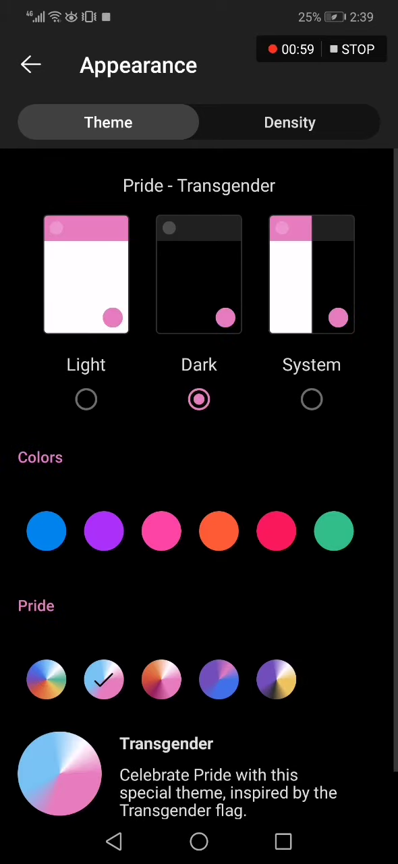
{"action": "left_click", "coordinate": [46, 679]}
{"action": "left_click", "coordinate": [219, 678]}
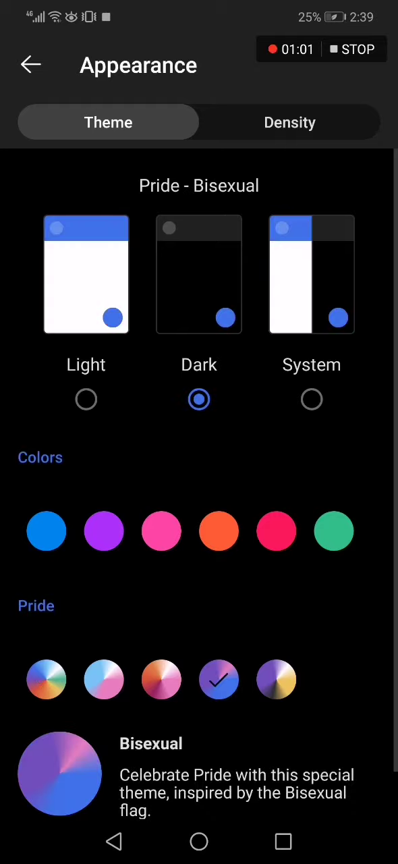